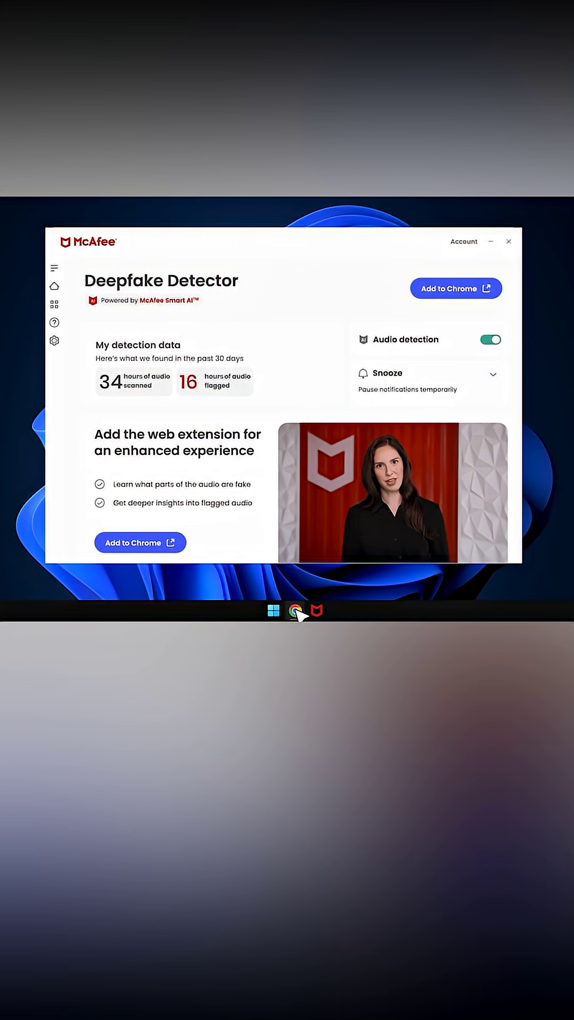
# Step: Bring up Chrome and start playing the Episode #104 podcast video on YouTube
pyautogui.click(296, 611)
pyautogui.click(281, 417)
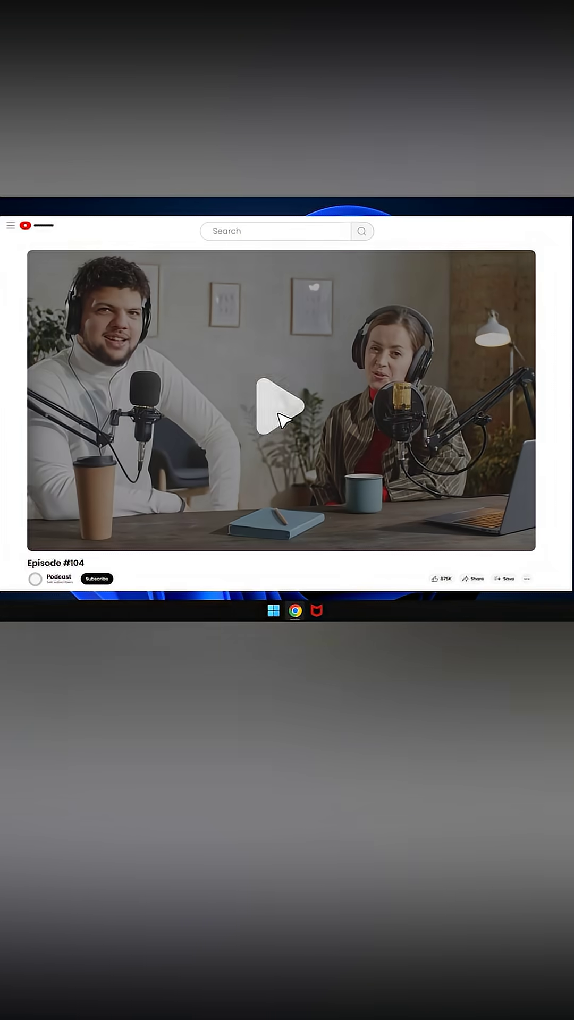